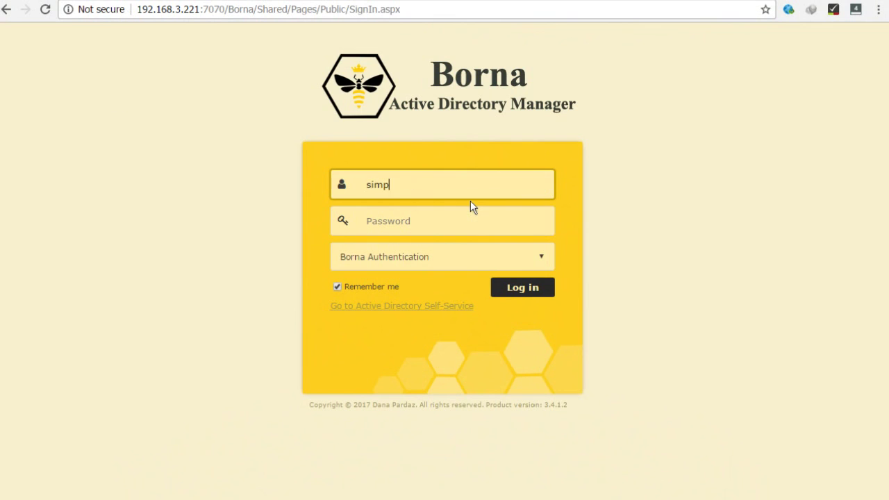
- Enter the account password and log in with Borna Authentication
{"action": "key", "text": "Tab"}
{"action": "type", "text": "•••"}
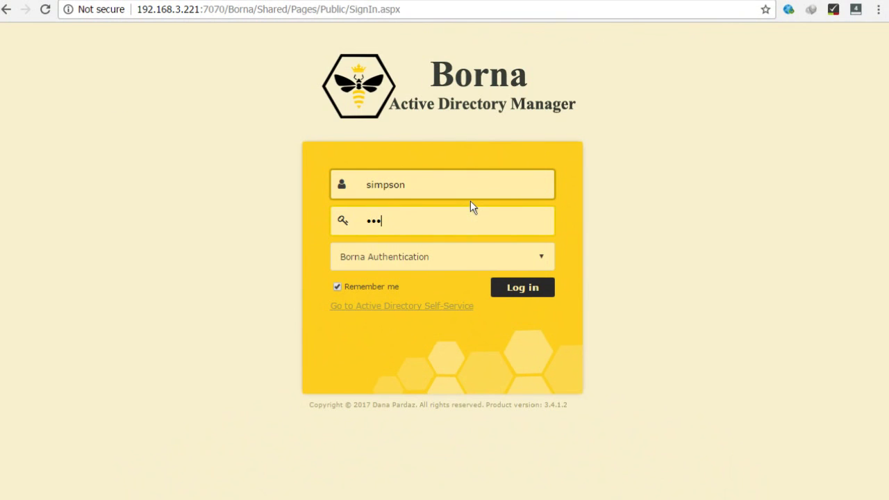
{"action": "left_click", "coordinate": [522, 293]}
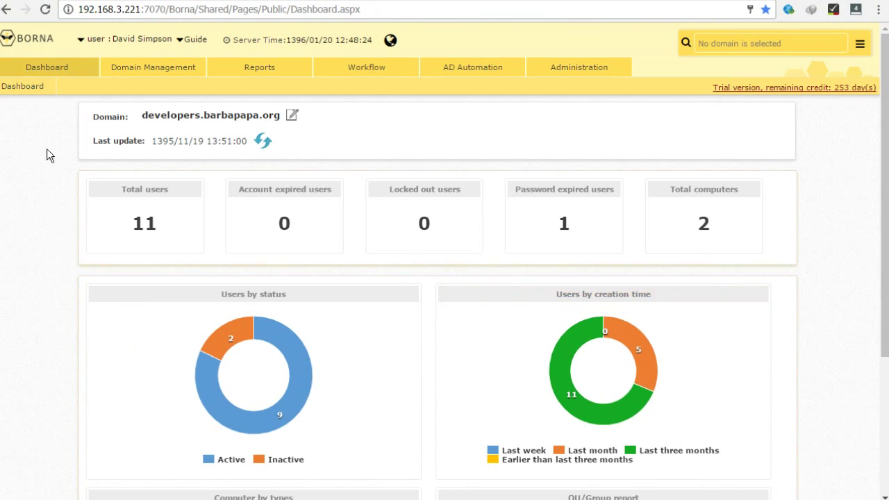
- Generate the Recently Inactive Users report for the past 30 days and select all listed users
{"action": "mouse_move", "coordinate": [262, 76]}
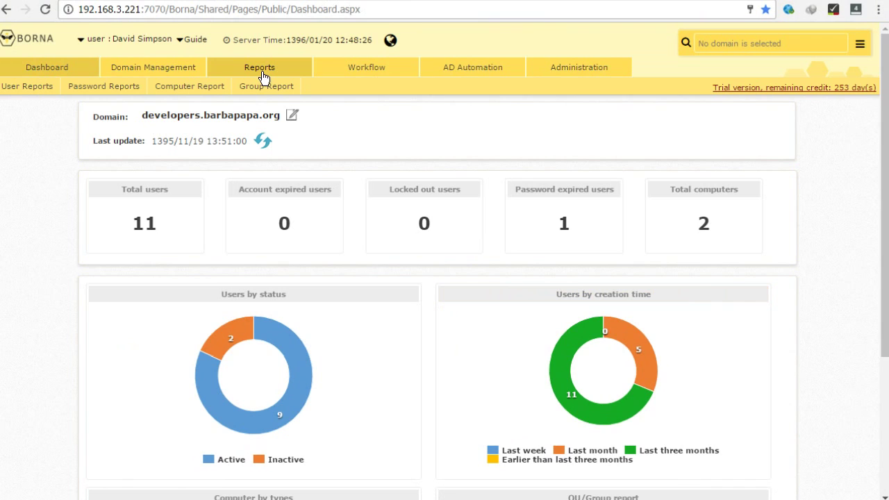
{"action": "mouse_move", "coordinate": [14, 87]}
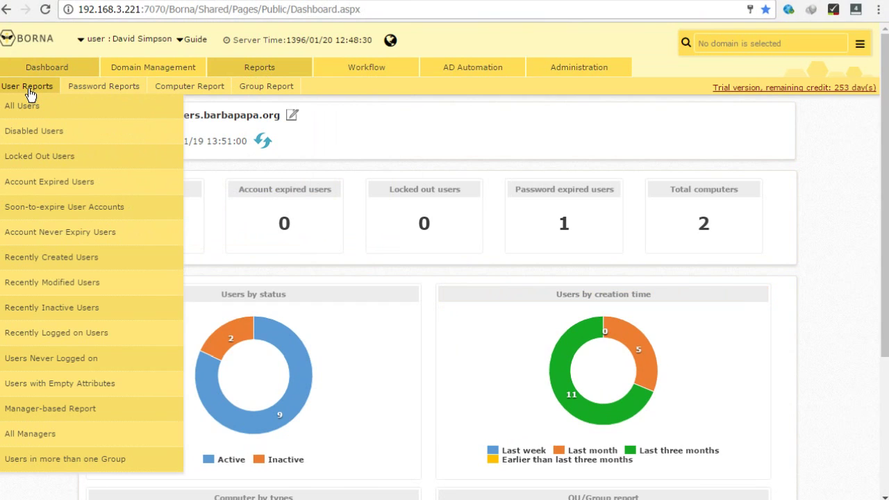
{"action": "left_click", "coordinate": [32, 309]}
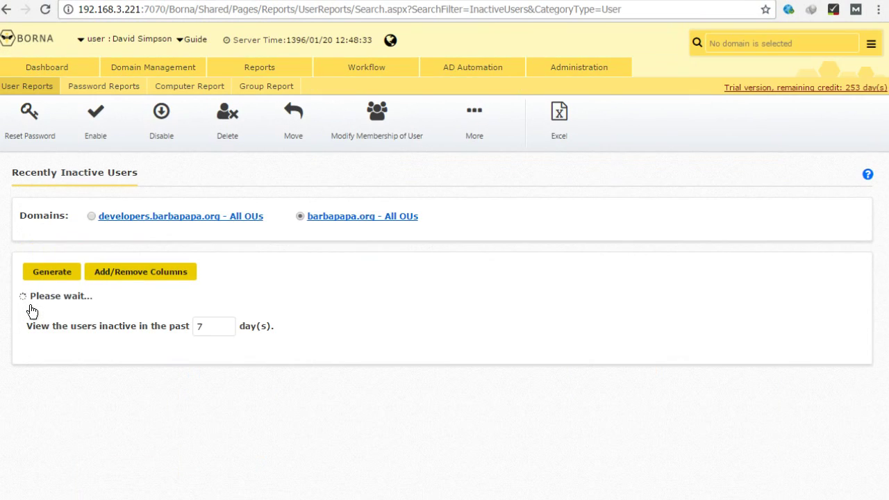
{"action": "double_click", "coordinate": [208, 301]}
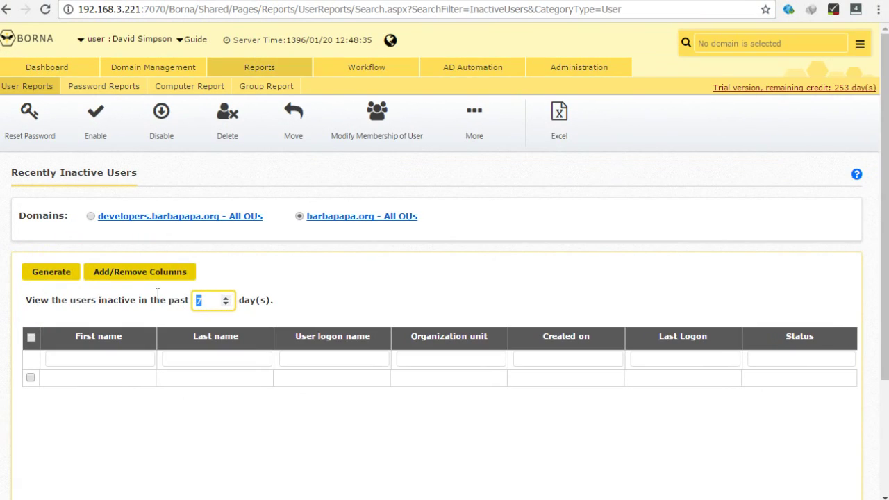
{"action": "type", "text": "30"}
{"action": "left_click", "coordinate": [47, 274]}
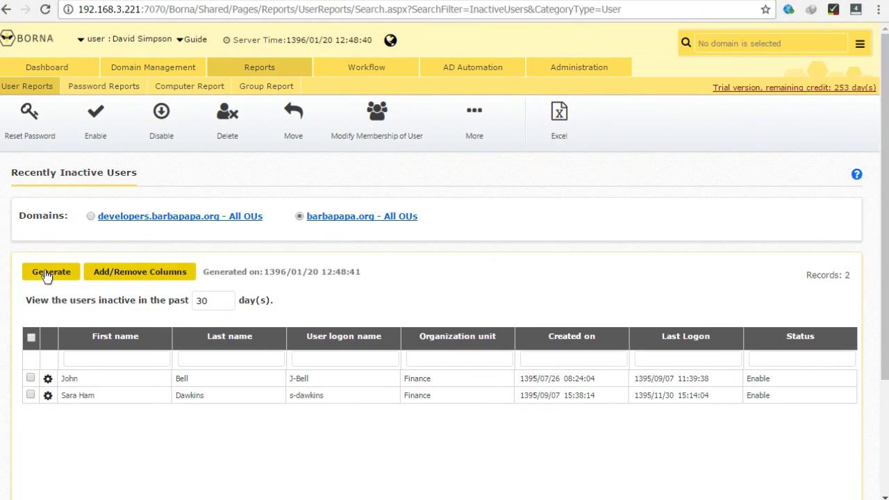
{"action": "left_click", "coordinate": [30, 378]}
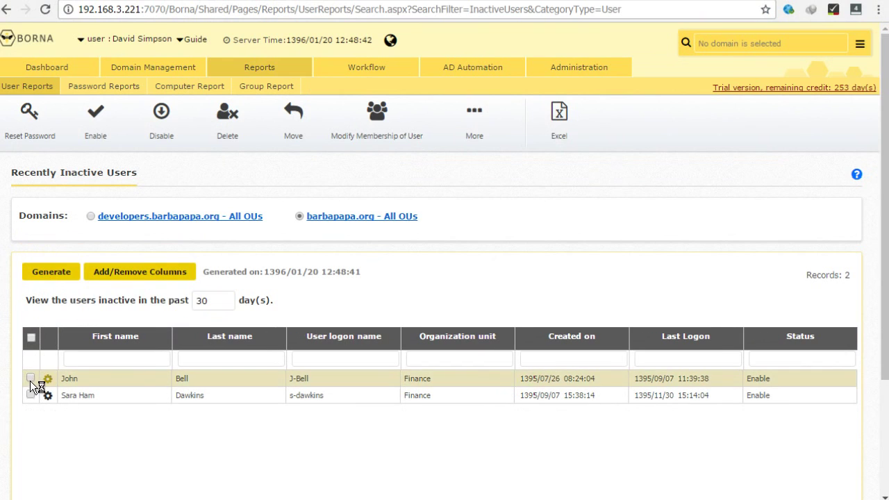
{"action": "left_click", "coordinate": [33, 339]}
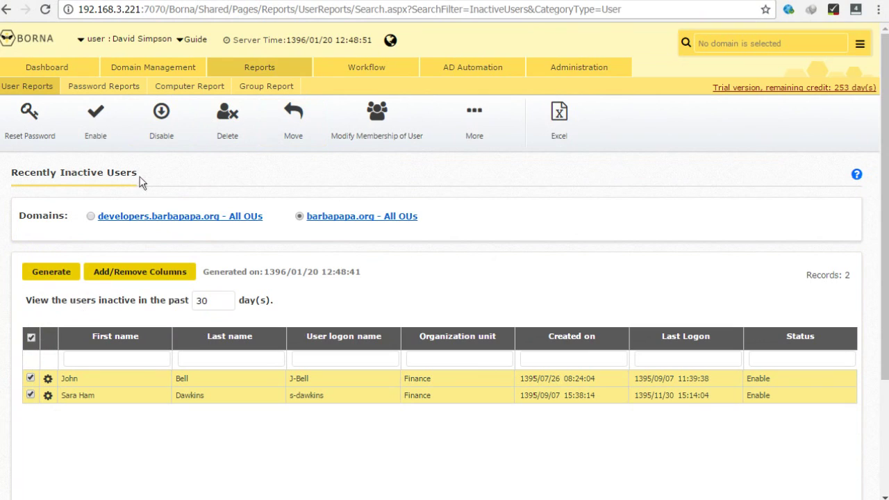
- Generate the Last Logged on Based Report for computers to which a user has not logged on in the past 30 days
{"action": "mouse_move", "coordinate": [33, 93]}
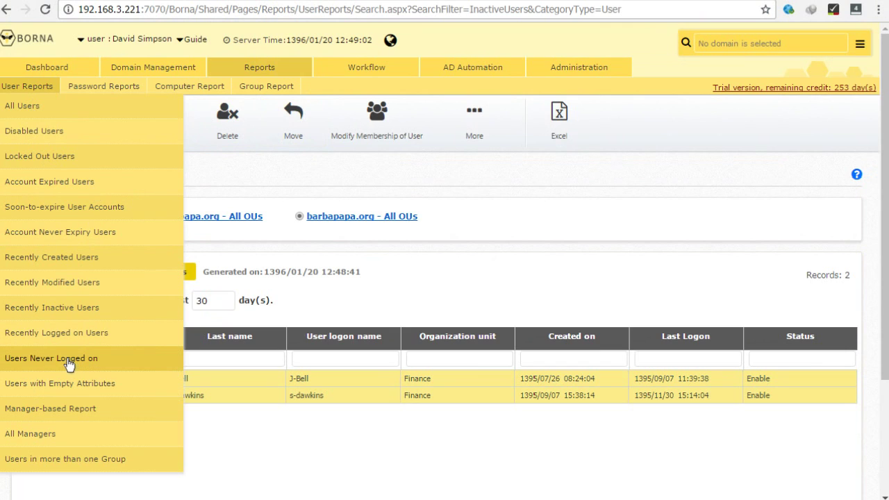
{"action": "mouse_move", "coordinate": [114, 88]}
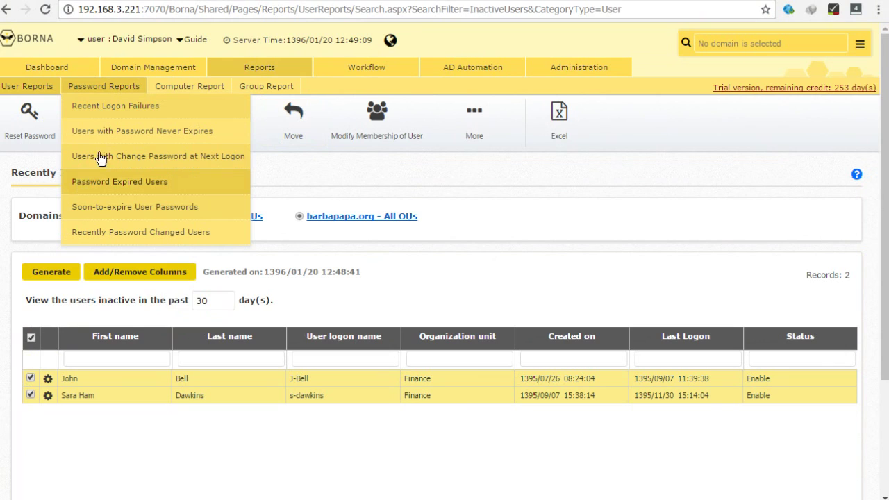
{"action": "mouse_move", "coordinate": [155, 89]}
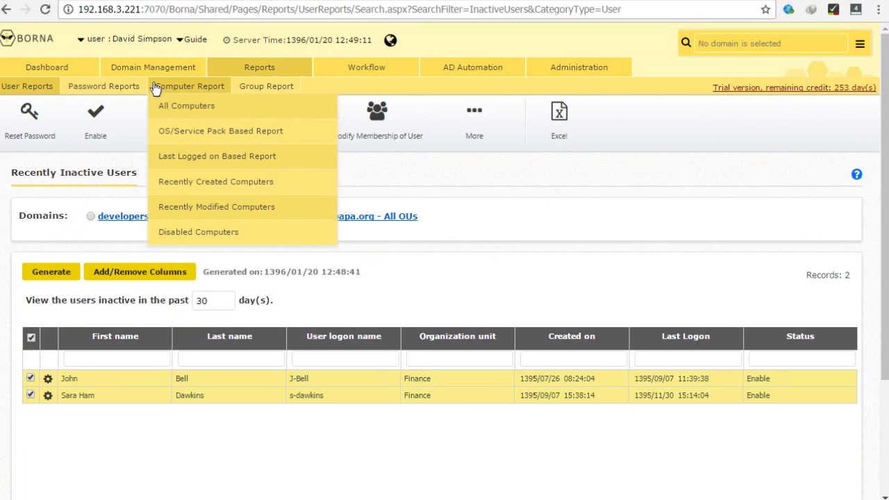
{"action": "left_click", "coordinate": [164, 161]}
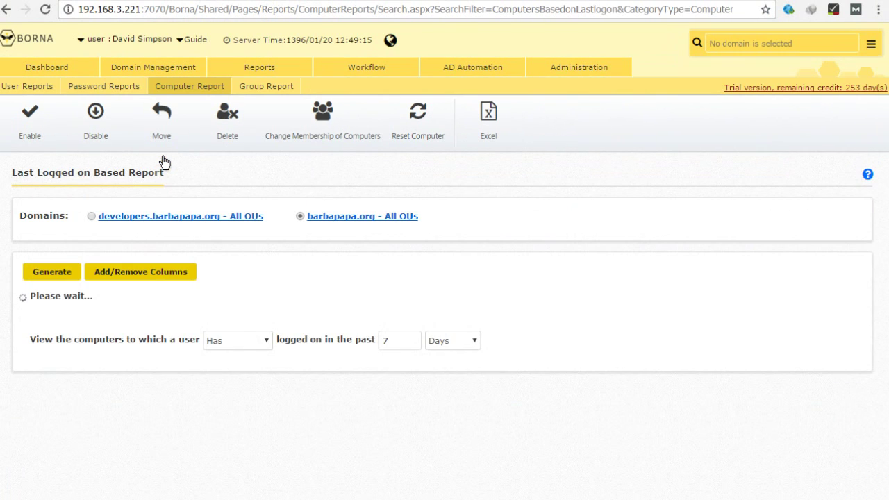
{"action": "left_click", "coordinate": [240, 313]}
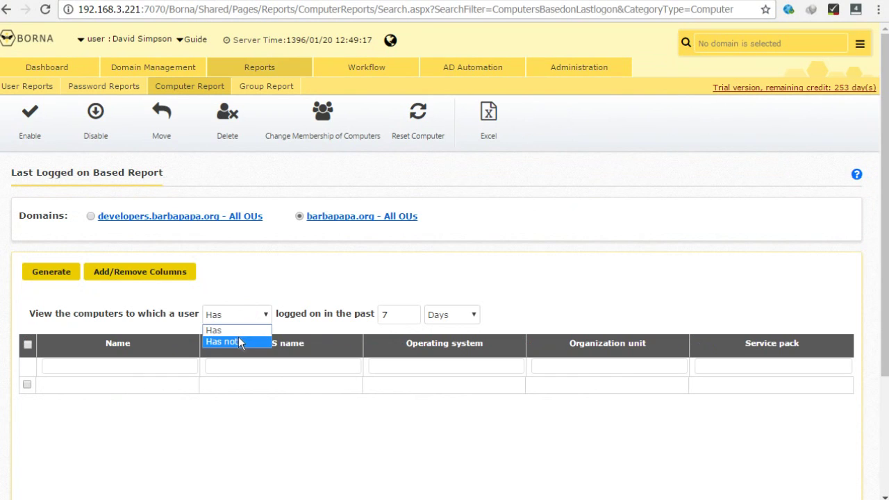
{"action": "left_click", "coordinate": [238, 340]}
{"action": "left_click", "coordinate": [396, 315]}
{"action": "type", "text": "30"}
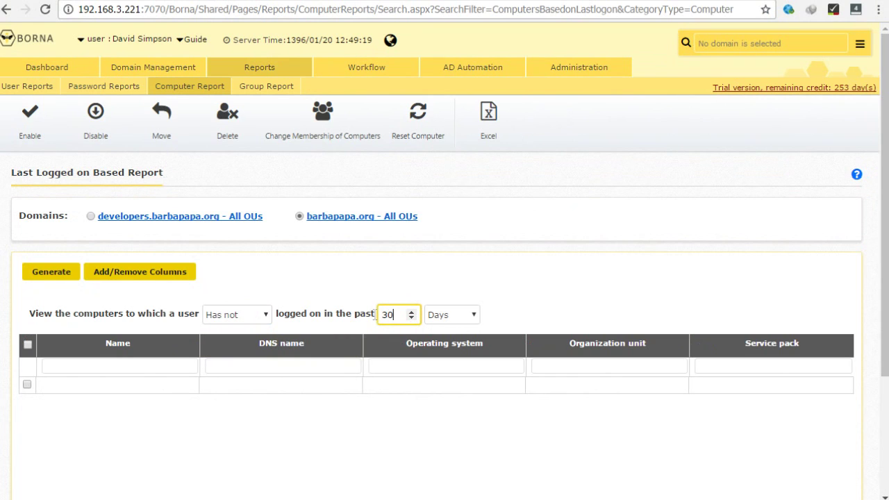
{"action": "left_click", "coordinate": [66, 275]}
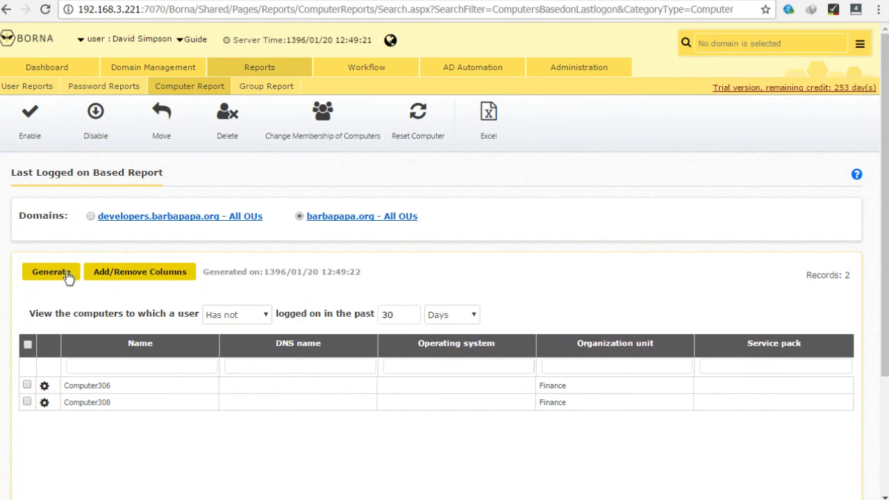
- Delete Computer306 and Computer308 from the report results and close the deletion window
{"action": "left_click", "coordinate": [27, 384]}
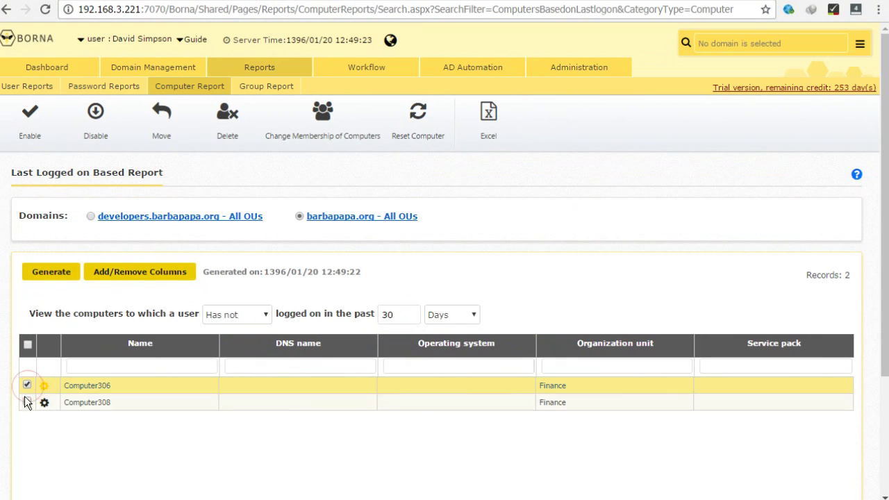
{"action": "left_click", "coordinate": [27, 402]}
{"action": "left_click", "coordinate": [224, 134]}
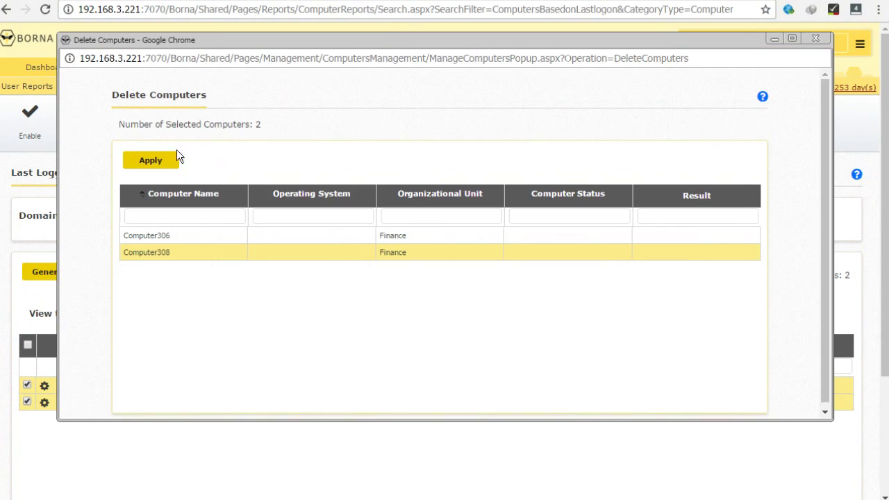
{"action": "left_click", "coordinate": [172, 159]}
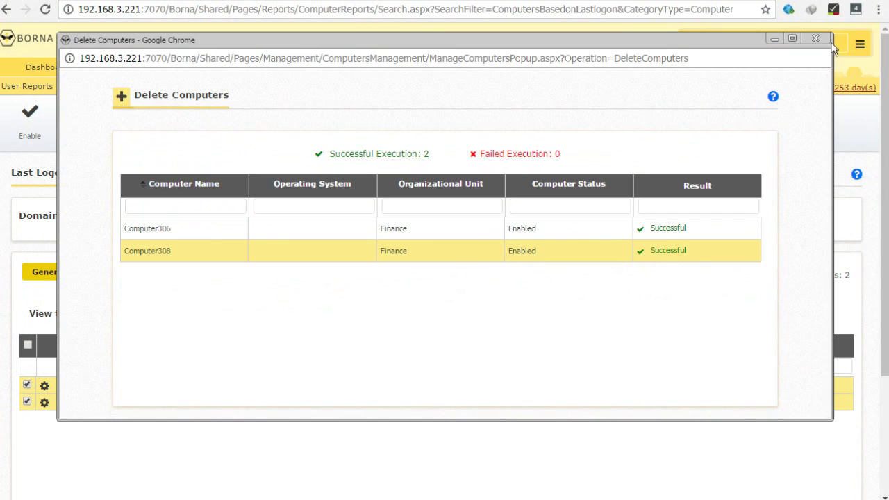
{"action": "left_click", "coordinate": [817, 37]}
- Generate the Groups Without Members report for the barbapapa.org domain
{"action": "mouse_move", "coordinate": [268, 89]}
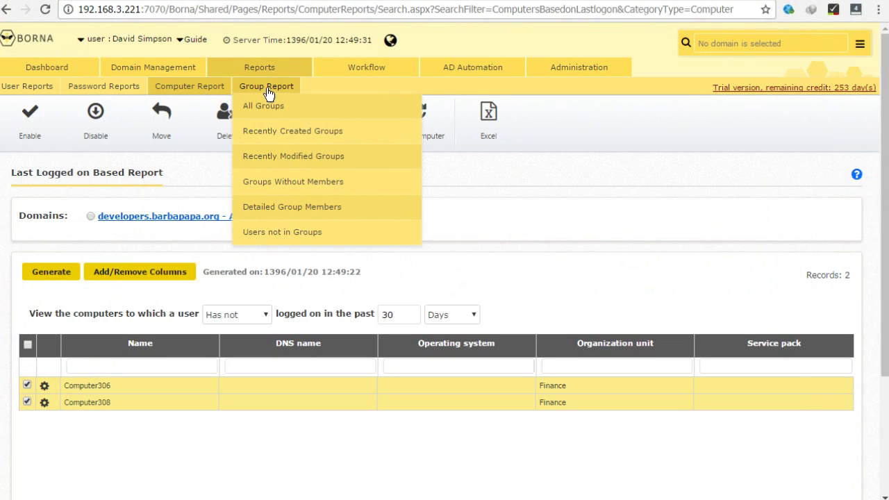
{"action": "left_click", "coordinate": [265, 184]}
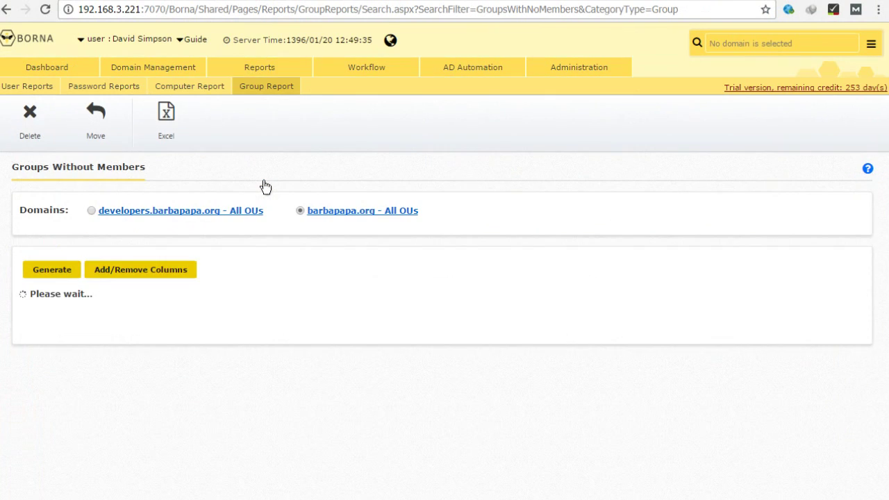
{"action": "left_click", "coordinate": [64, 271]}
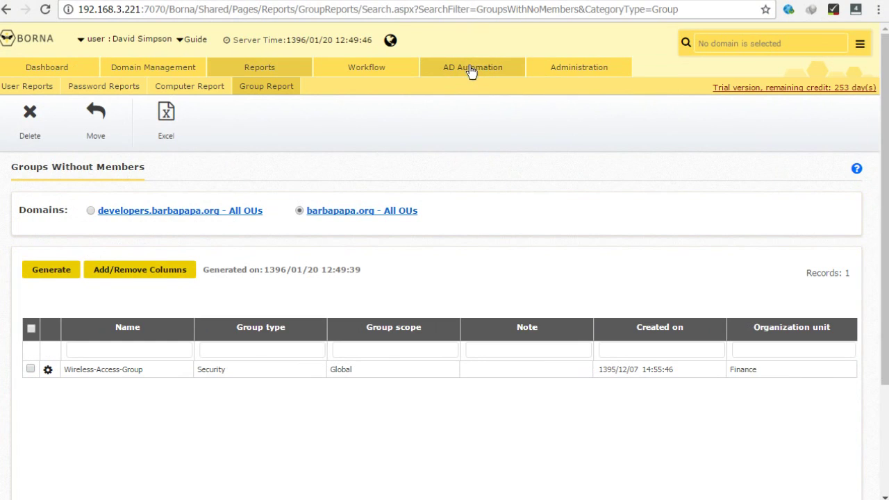
- Create a new AD automation and set its condition to Recently Inactive Users in the past 30 days
{"action": "mouse_move", "coordinate": [471, 68]}
{"action": "left_click", "coordinate": [40, 88]}
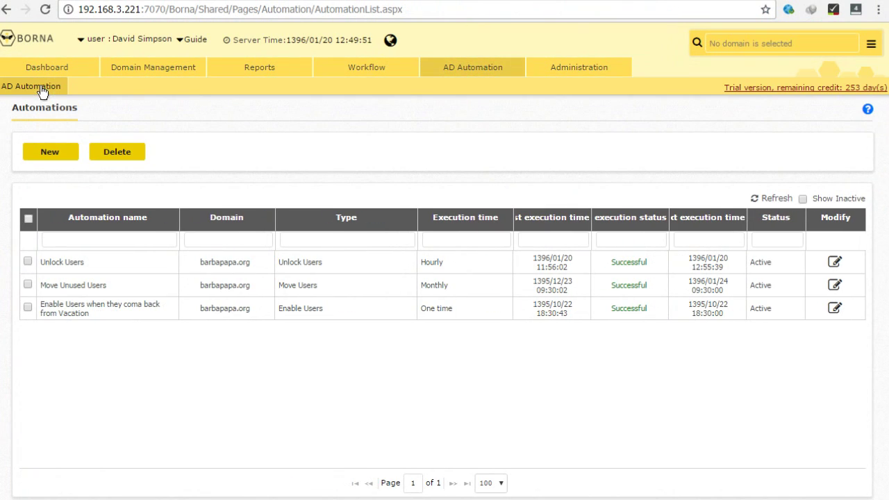
{"action": "left_click", "coordinate": [55, 151]}
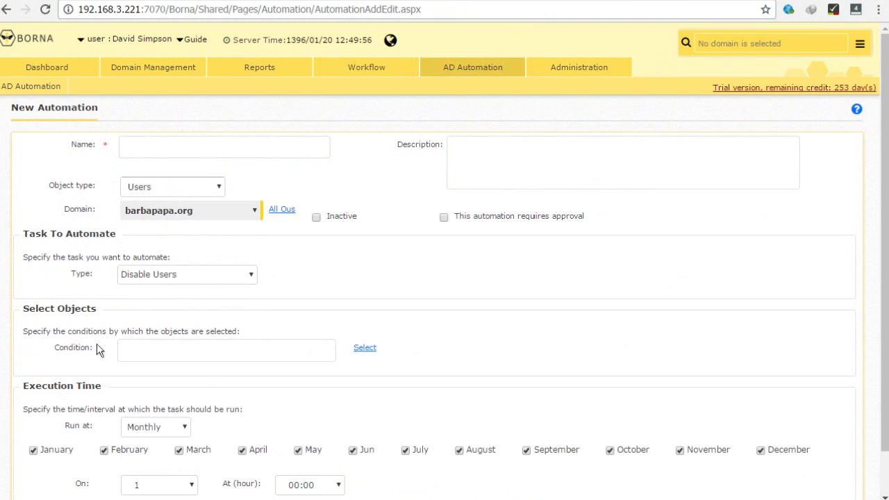
{"action": "left_click", "coordinate": [359, 349]}
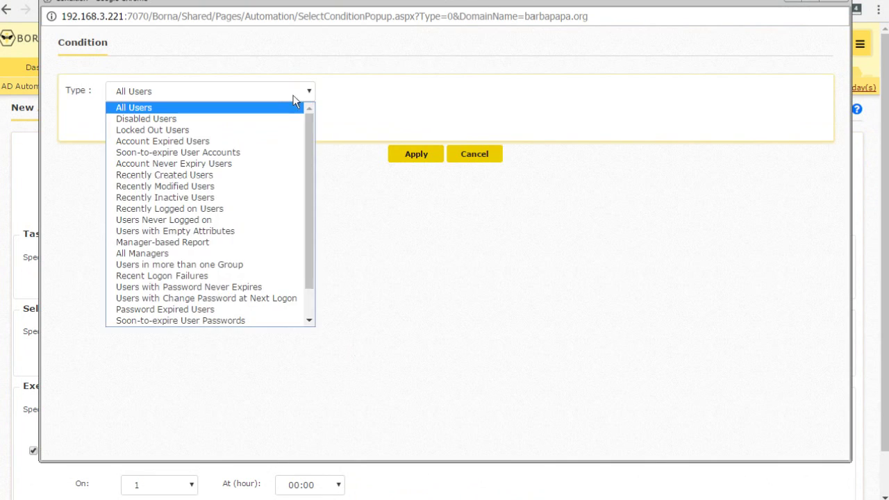
{"action": "left_click", "coordinate": [300, 96]}
{"action": "left_click", "coordinate": [243, 197]}
{"action": "double_click", "coordinate": [255, 116]}
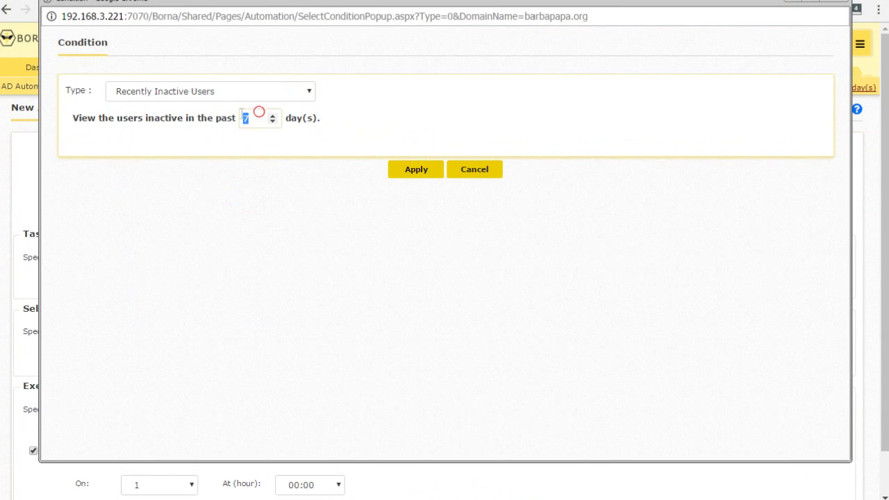
{"action": "type", "text": "30"}
{"action": "left_click", "coordinate": [407, 171]}
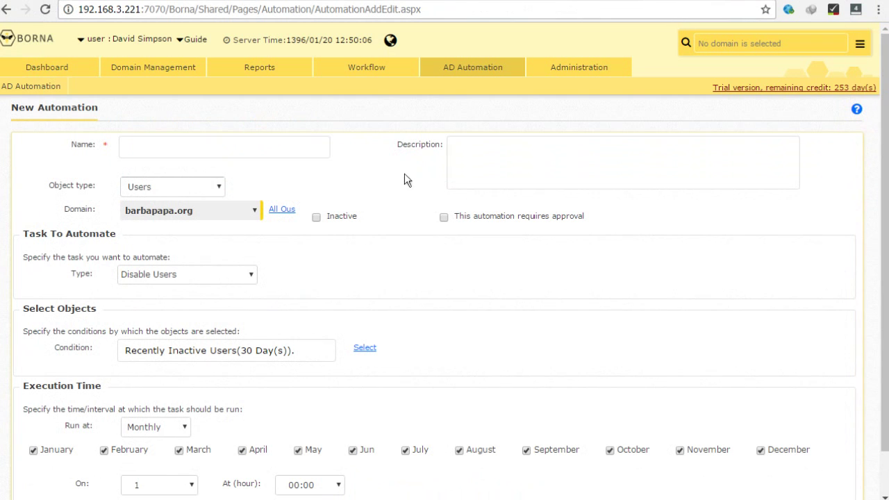
- Set the automation's task to Disable Users and schedule it to run daily at 06:00
{"action": "left_click", "coordinate": [224, 274]}
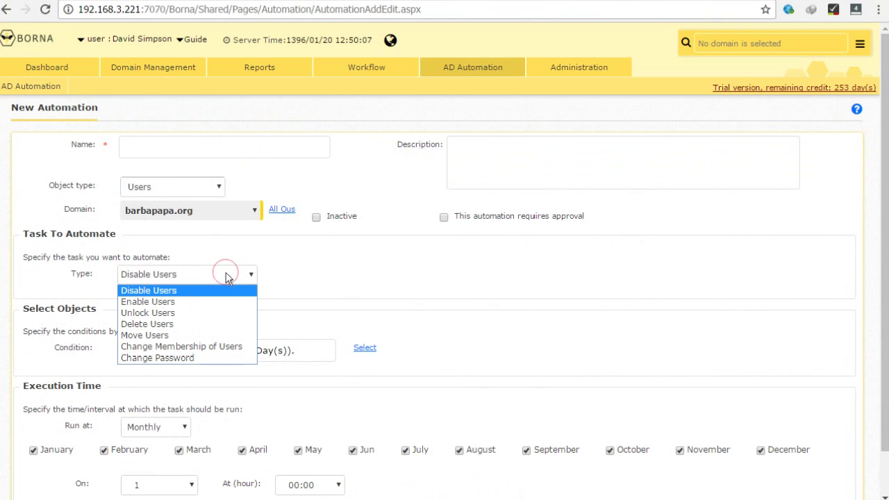
{"action": "left_click", "coordinate": [176, 290]}
{"action": "scroll", "coordinate": [170, 429], "scroll_direction": "down", "scroll_amount": 1}
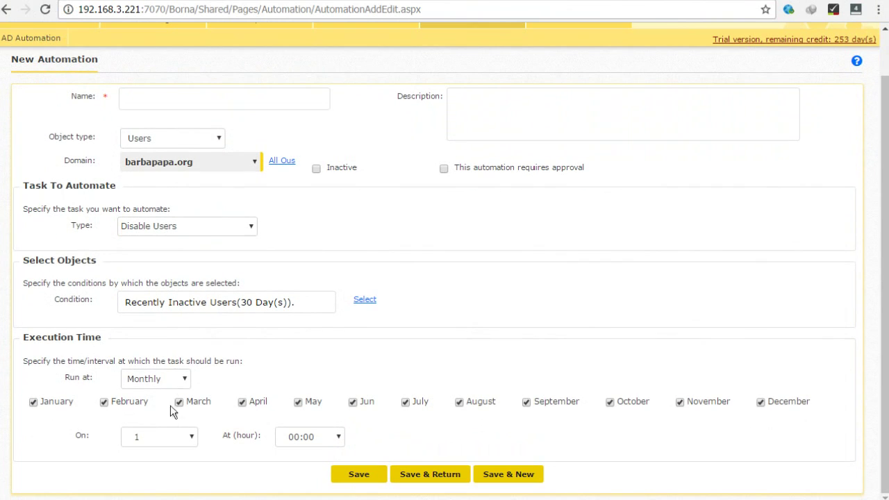
{"action": "left_click", "coordinate": [173, 381]}
{"action": "left_click", "coordinate": [157, 417]}
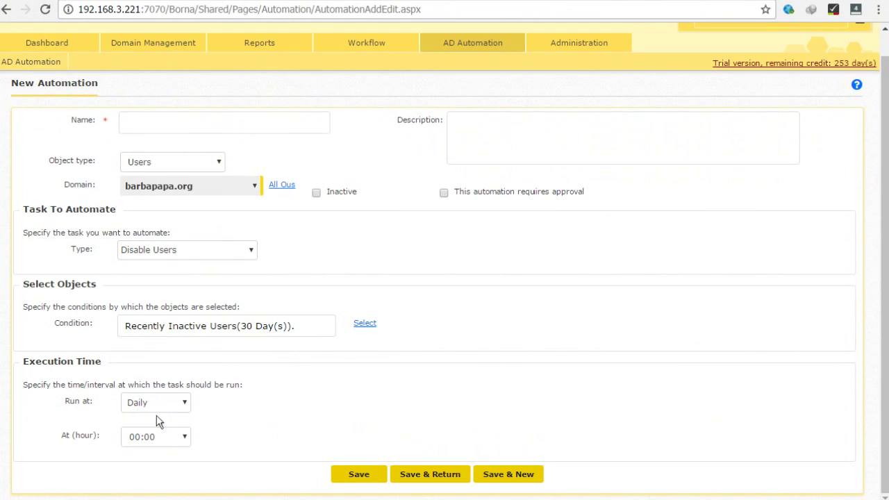
{"action": "left_click", "coordinate": [164, 436]}
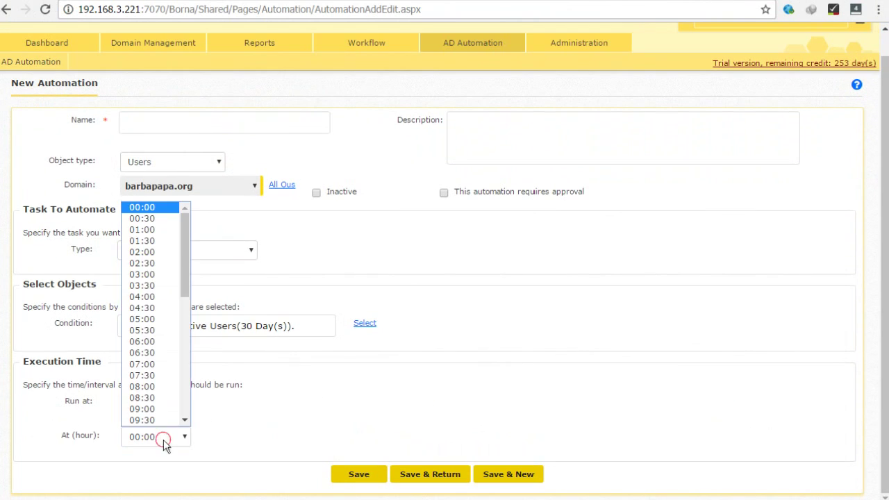
{"action": "left_click", "coordinate": [171, 341]}
- Name the automation "Automatically disable inactive users" and save it
{"action": "scroll", "coordinate": [308, 386], "scroll_direction": "up", "scroll_amount": 1}
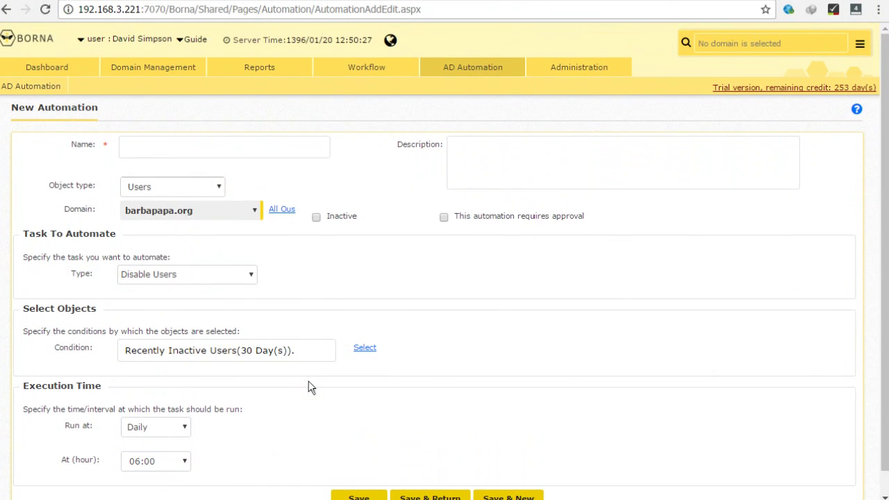
{"action": "scroll", "coordinate": [229, 284], "scroll_direction": "down", "scroll_amount": 1}
{"action": "left_click", "coordinate": [188, 119]}
{"action": "type", "text": "A"}
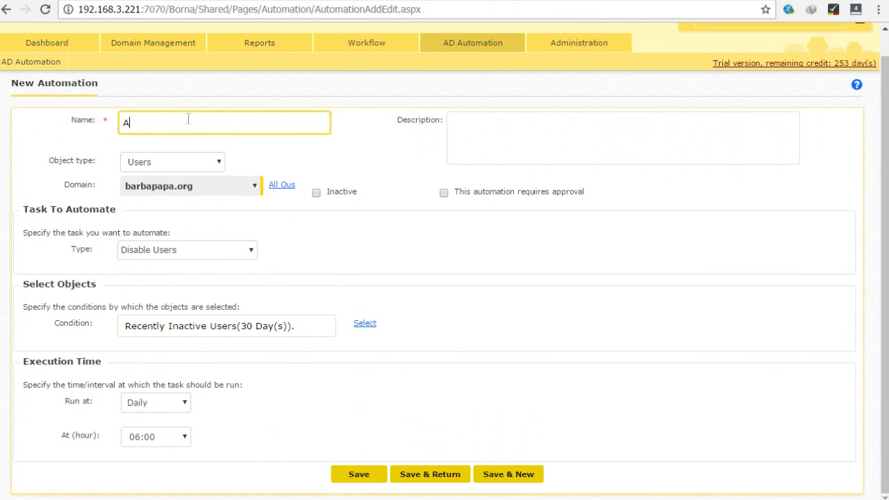
{"action": "type", "text": "utomatically disable "}
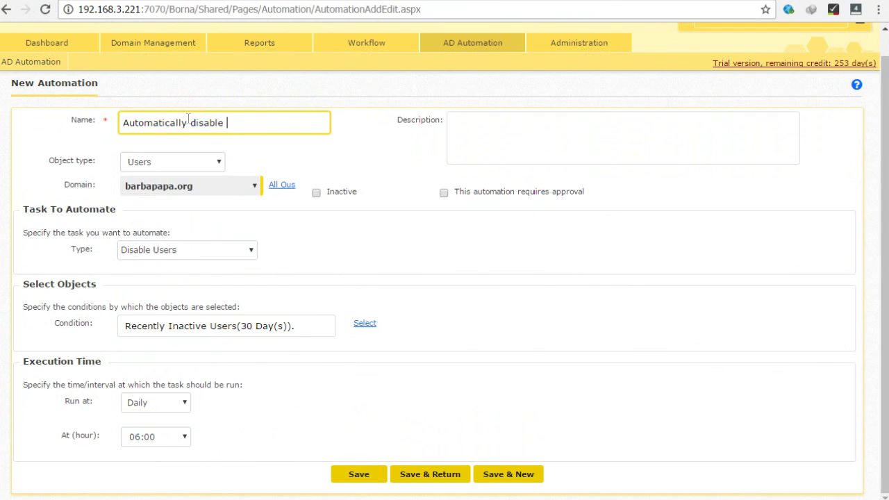
{"action": "type", "text": "inactive users"}
{"action": "left_click", "coordinate": [364, 477]}
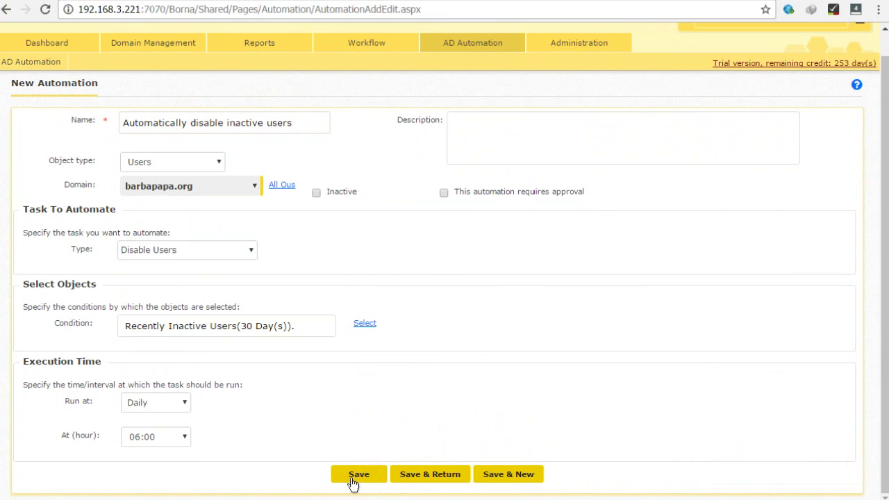
{"action": "scroll", "coordinate": [344, 460], "scroll_direction": "up", "scroll_amount": 1}
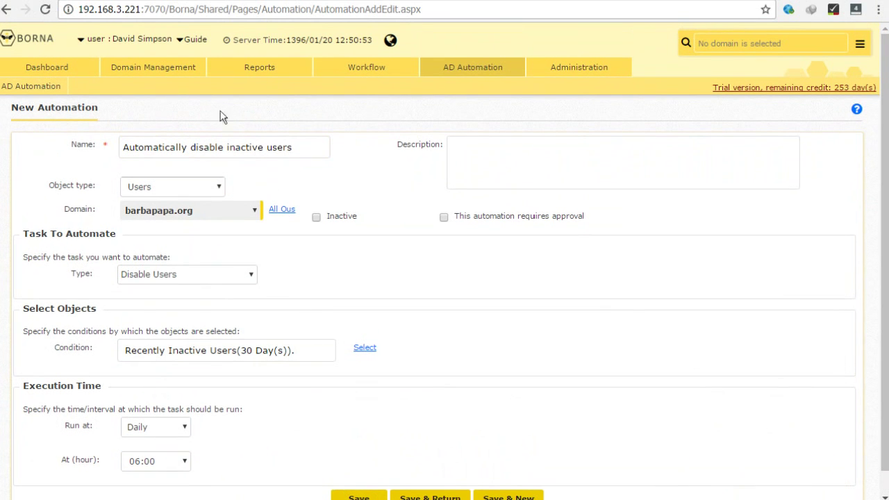
{"action": "left_click", "coordinate": [97, 39]}
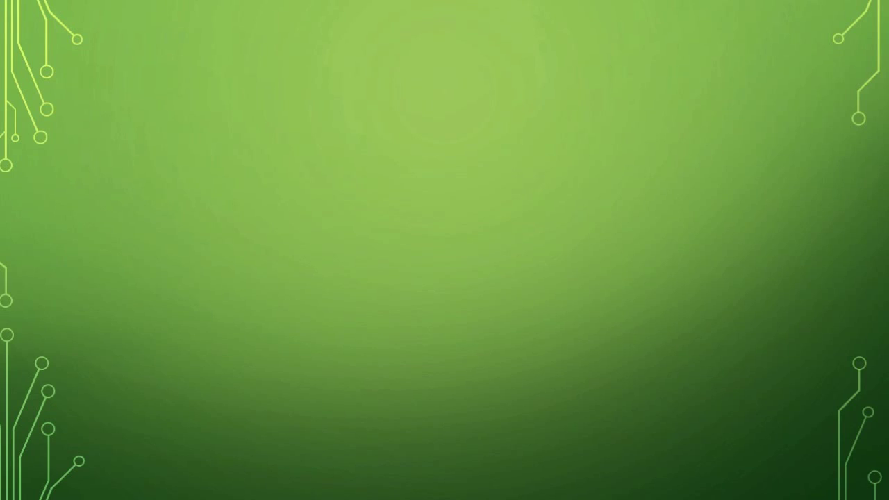